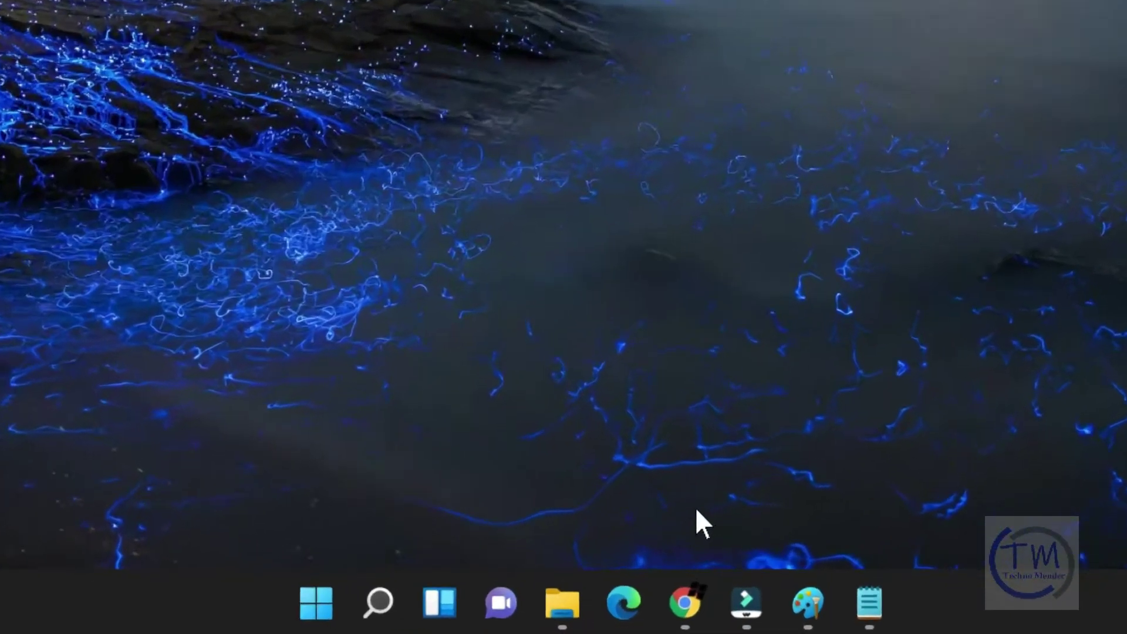
Step: Search Windows for "chrome" and launch Google Chrome
click(451, 617)
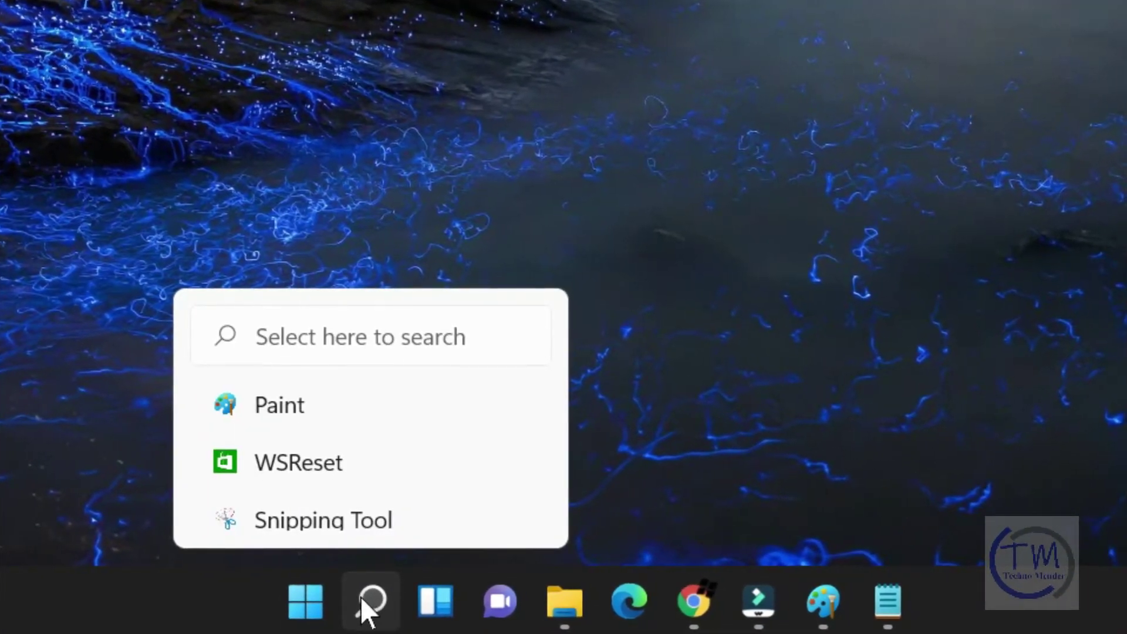
click(360, 597)
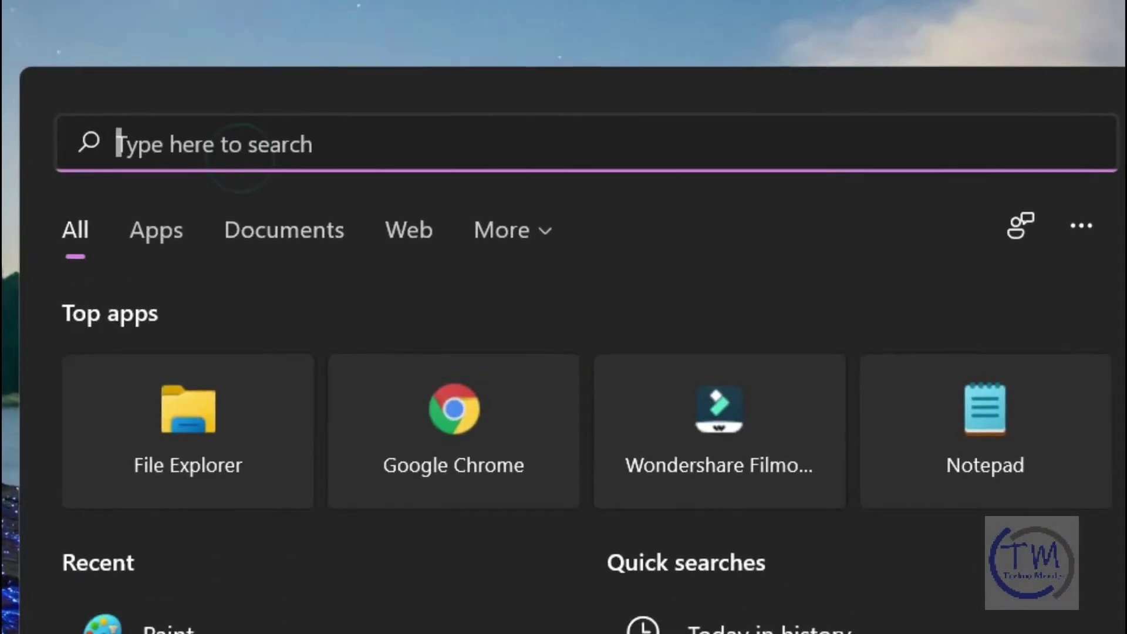
text(chrome)
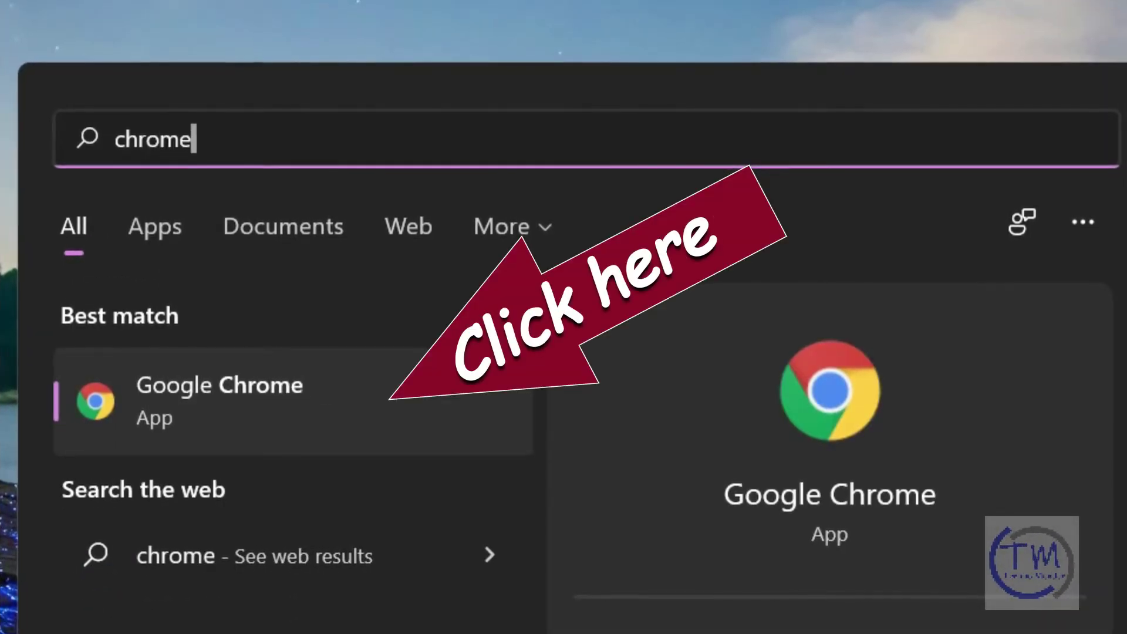
key(Return)
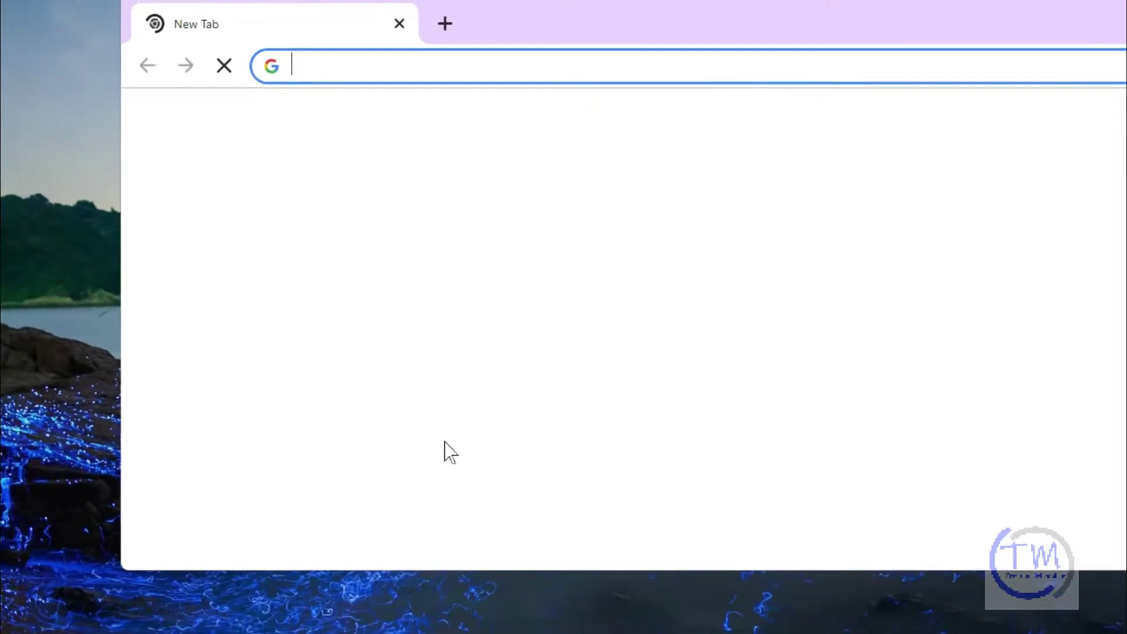
drag(573, 68, 572, 68)
drag(1100, 288, 883, 286)
Step: Go to the chrome://settings page in the browser
click(299, 115)
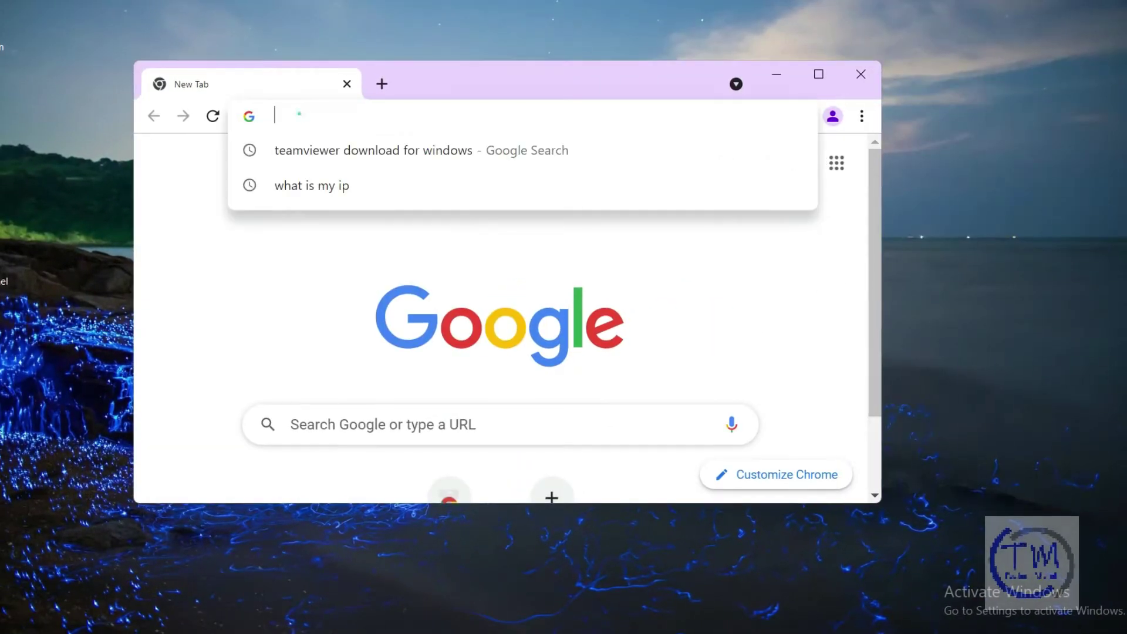
text(chrome)
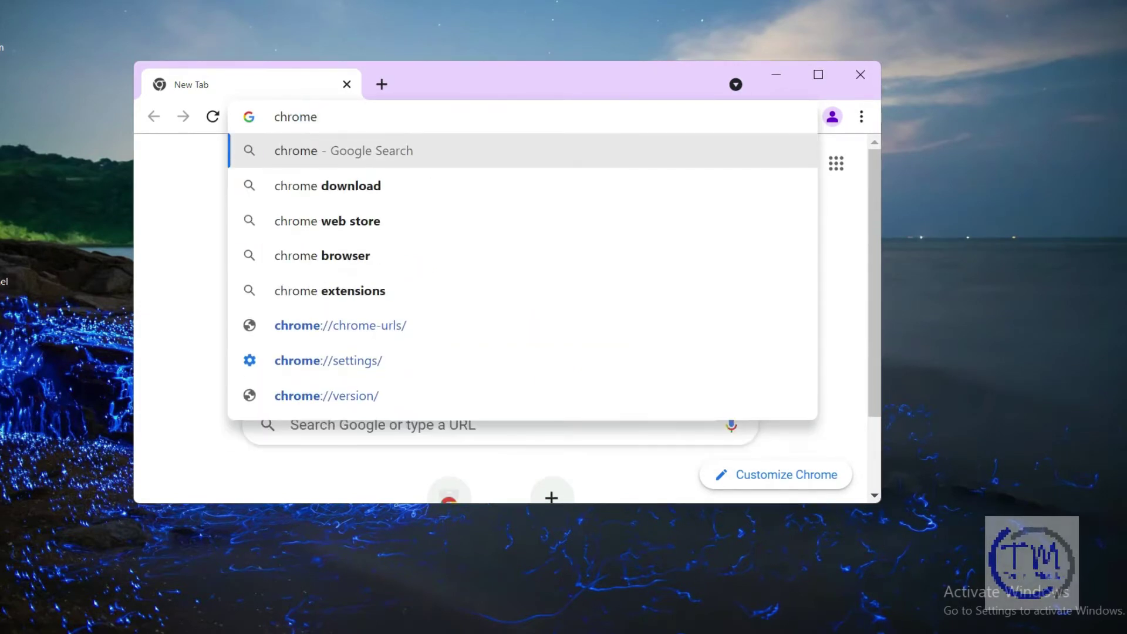
text(:)
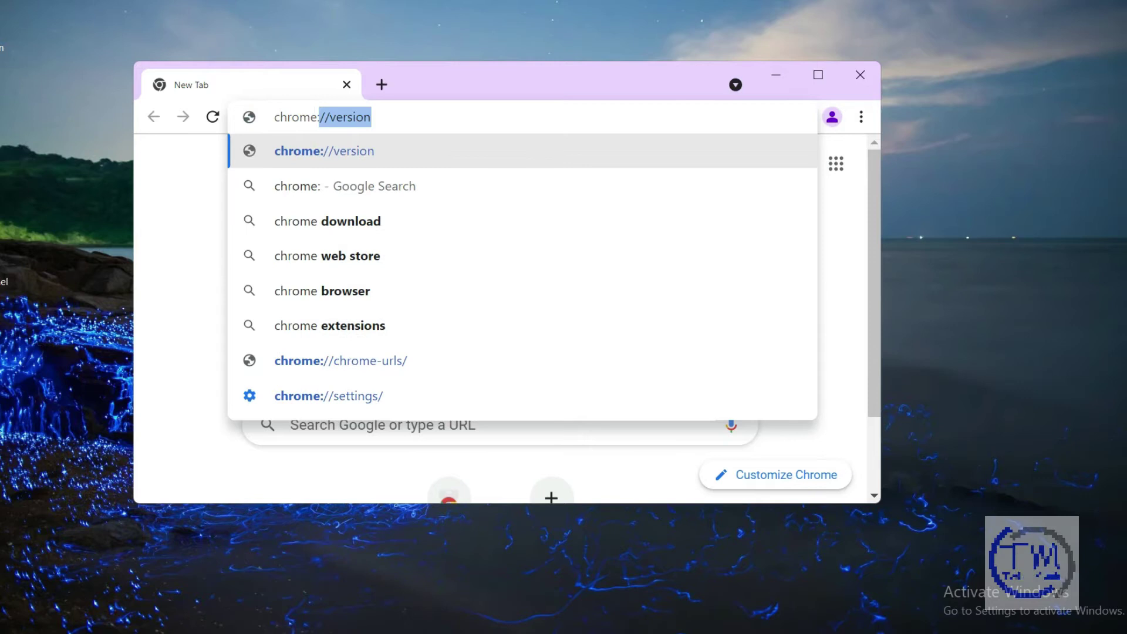
text(//setting)
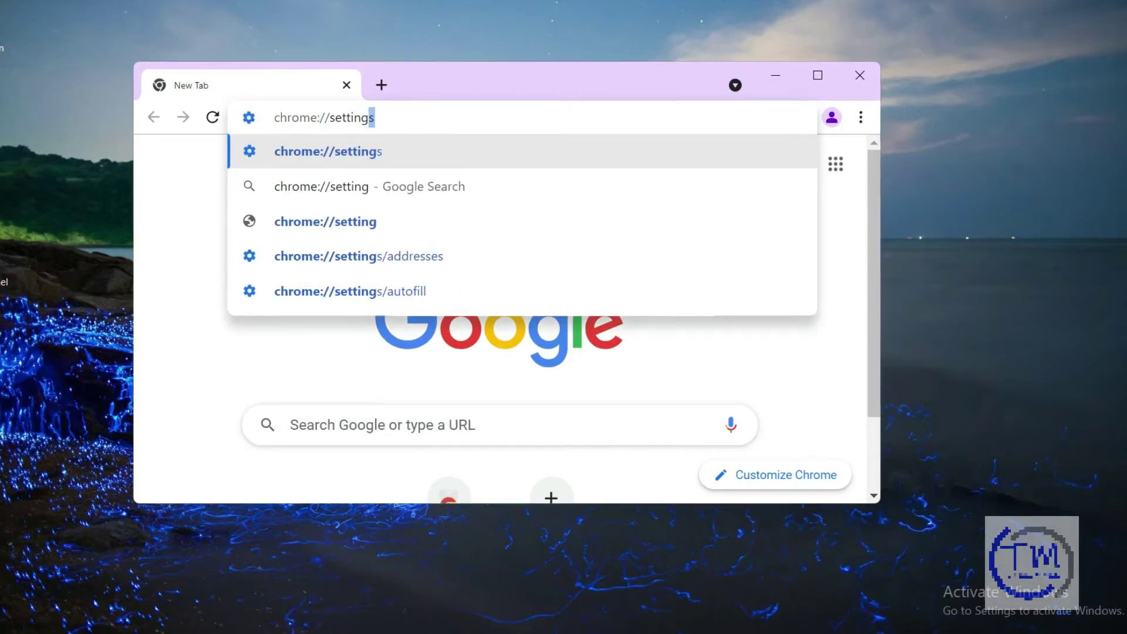
text(s)
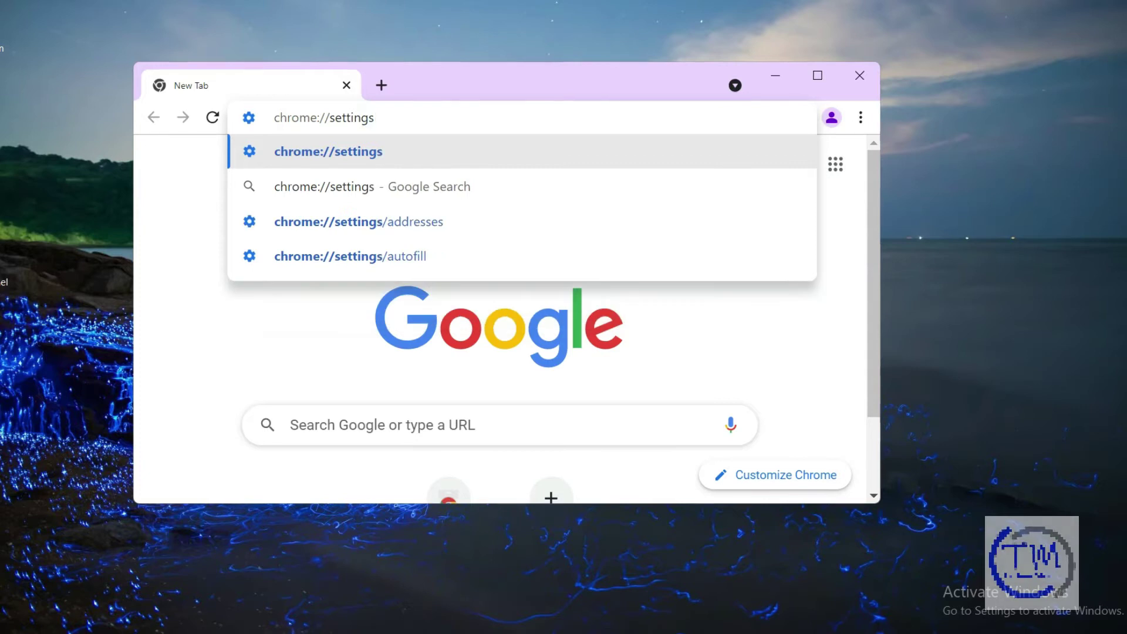
key(Return)
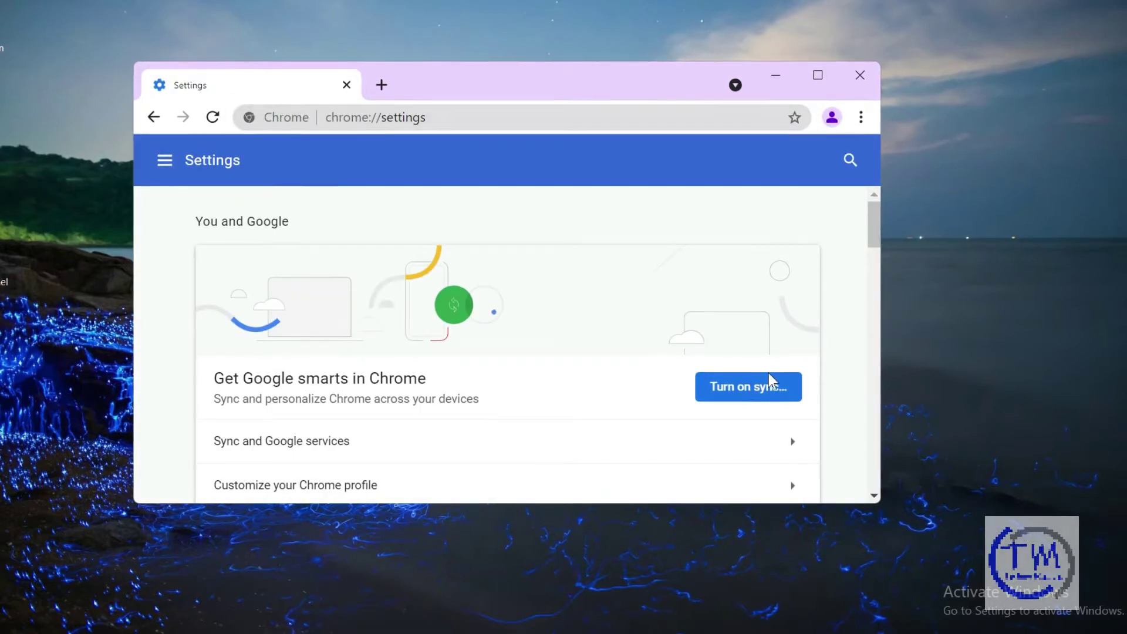
Step: Maximize the browser window and open the About Chrome page to check for updates
drag(544, 63, 528, 12)
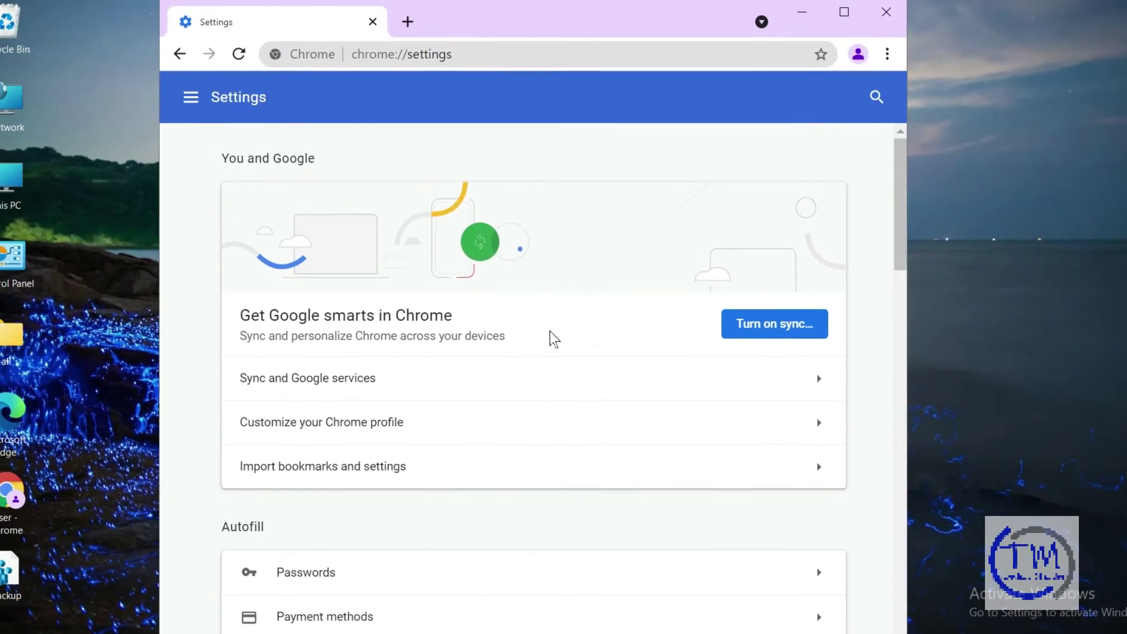
click(856, 14)
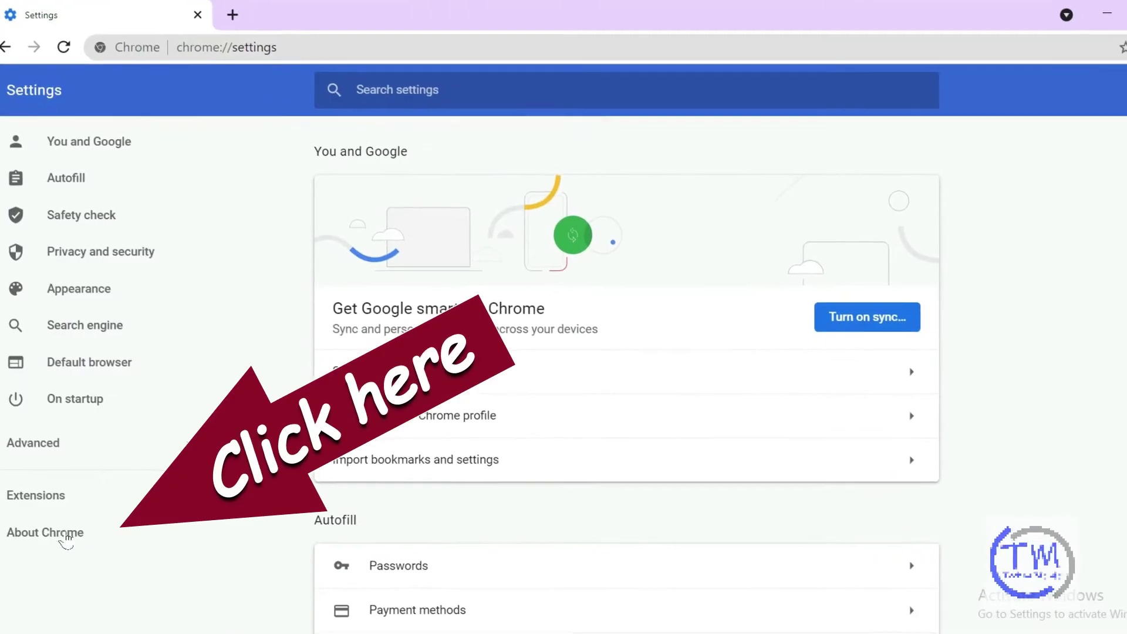
click(25, 534)
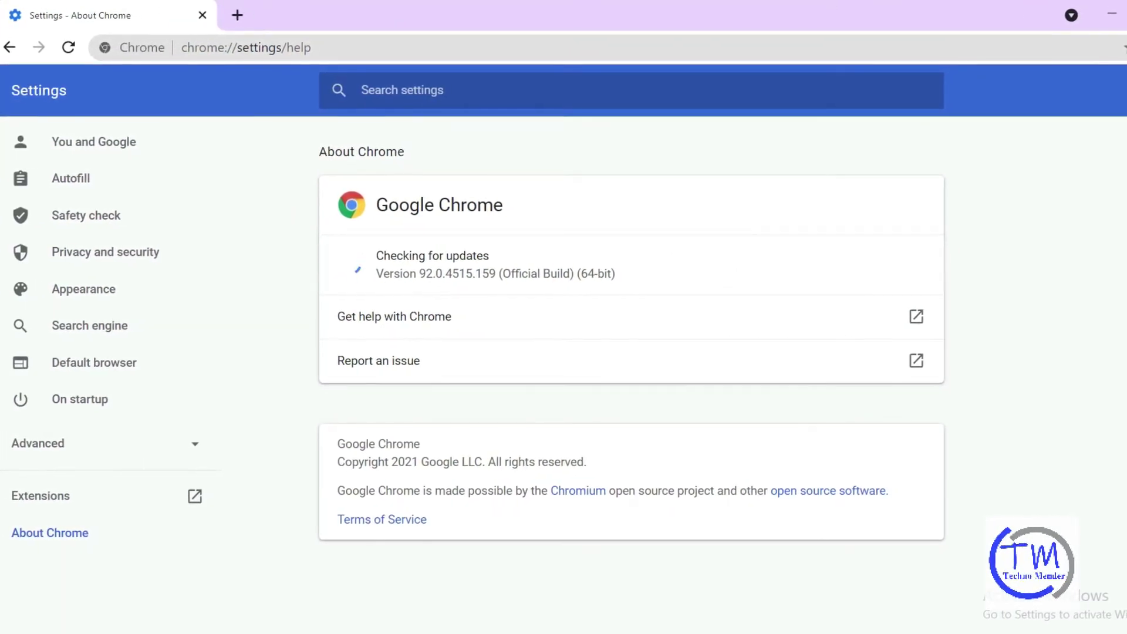
click(958, 633)
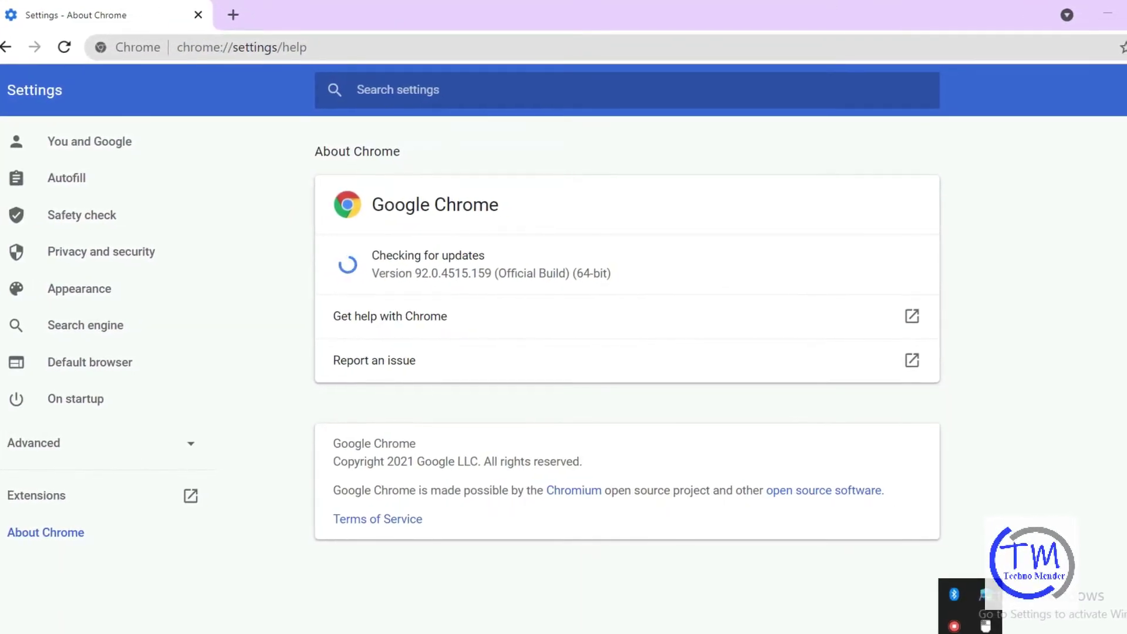
click(947, 626)
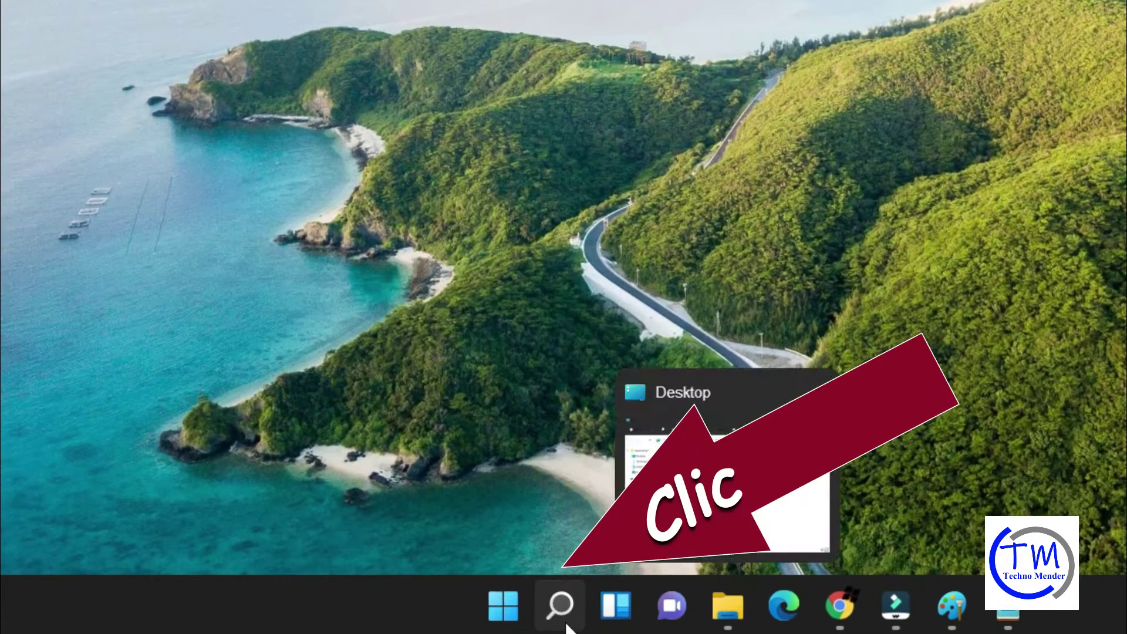
Step: Search Windows for "edge" and switch to Microsoft Edge
mouse_move(530, 631)
click(565, 613)
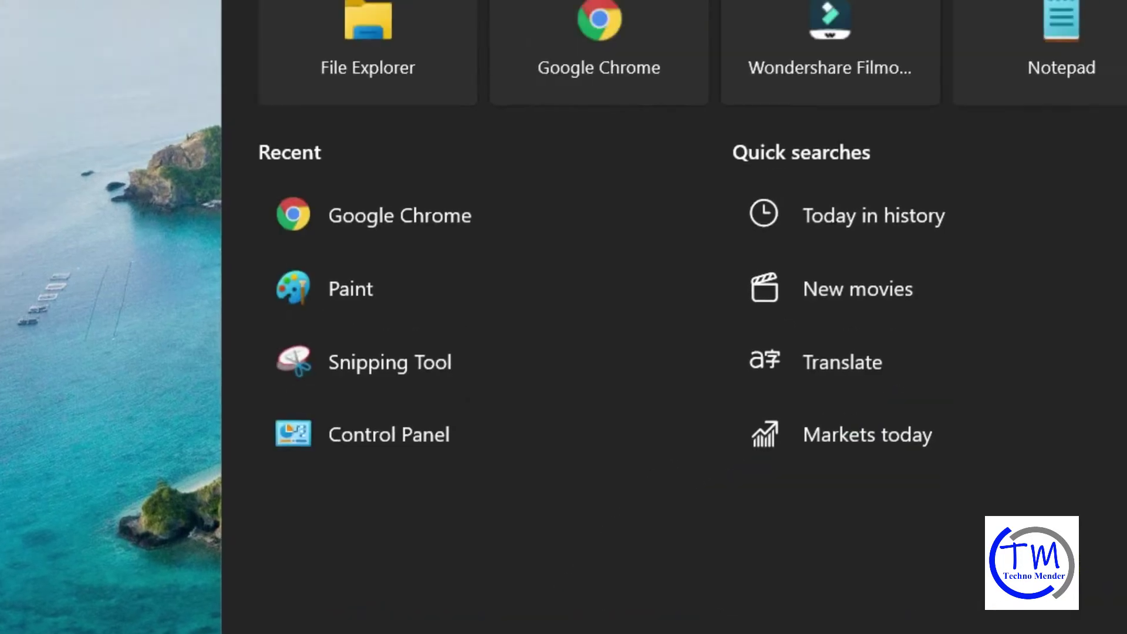
text(edge)
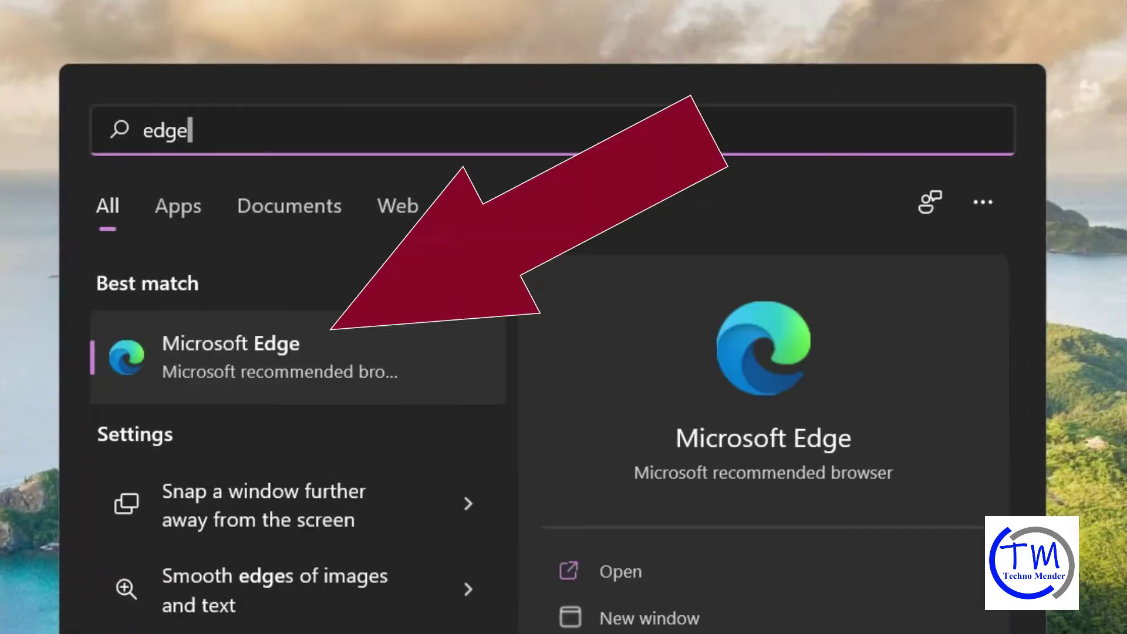
click(348, 358)
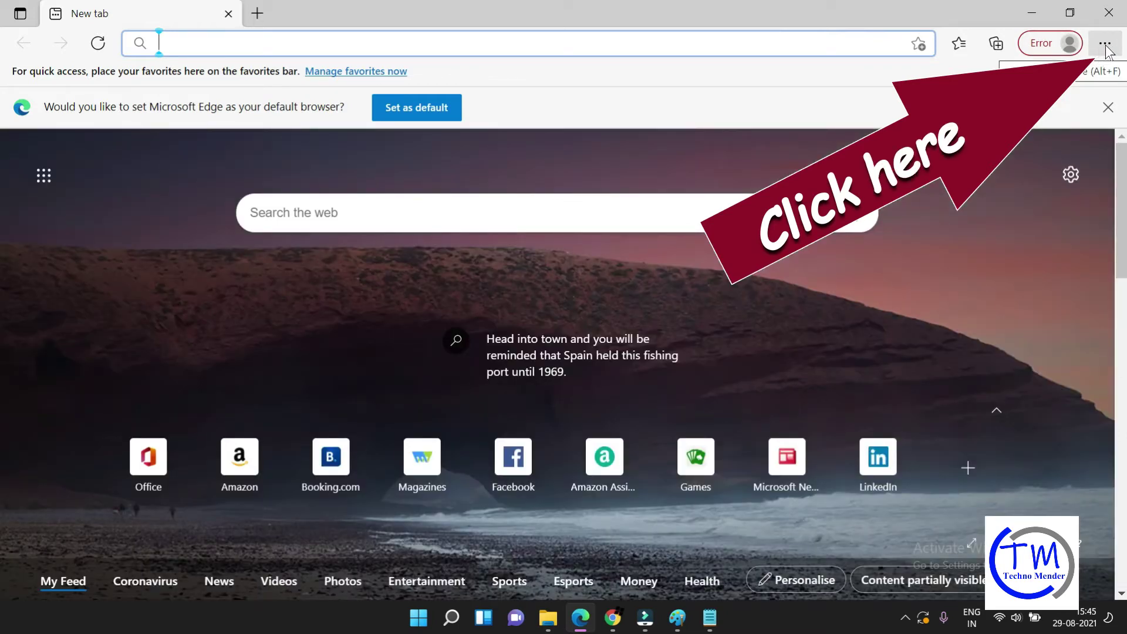
Step: Open the About Microsoft Edge page to check the browser for updates
click(1105, 46)
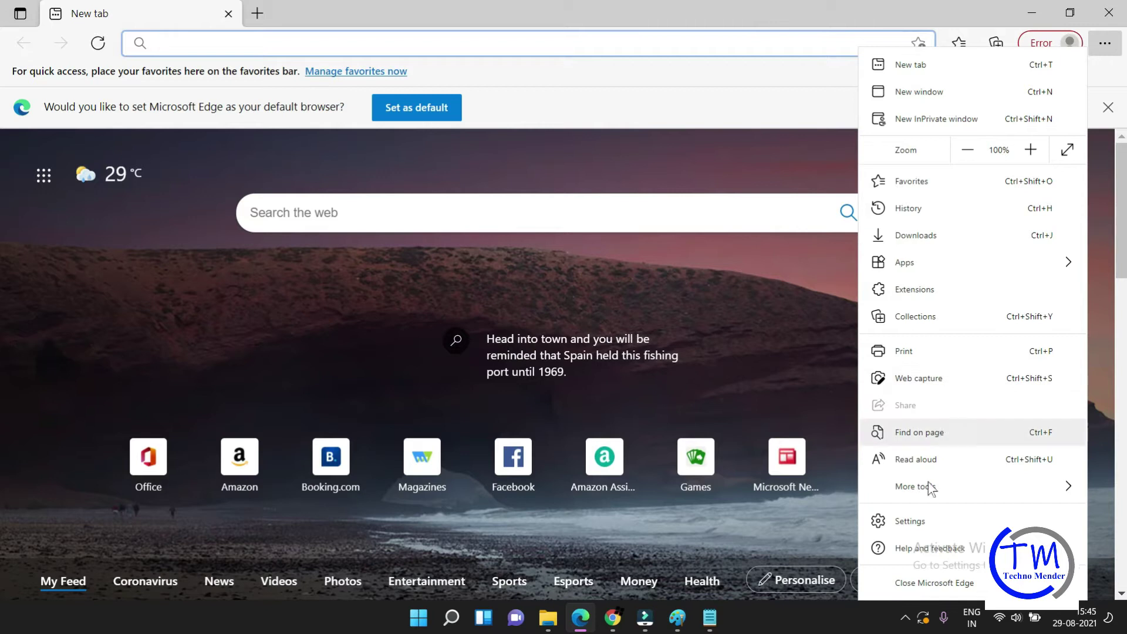
mouse_move(918, 548)
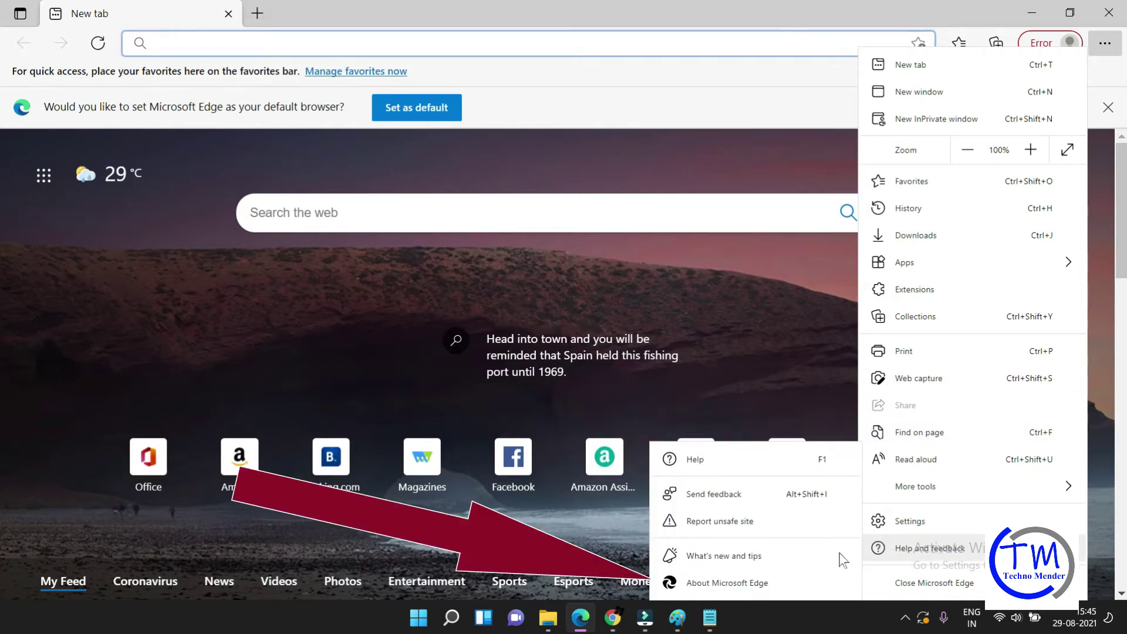
click(745, 579)
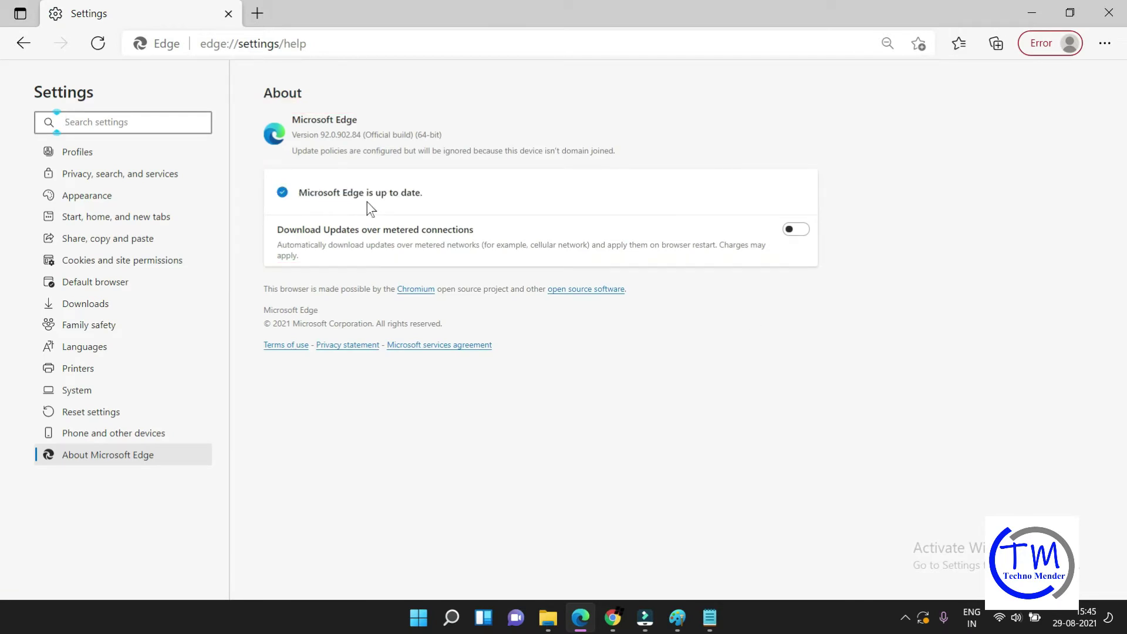
Step: Refresh the browser in a new tab and close Microsoft Edge
click(258, 14)
click(97, 43)
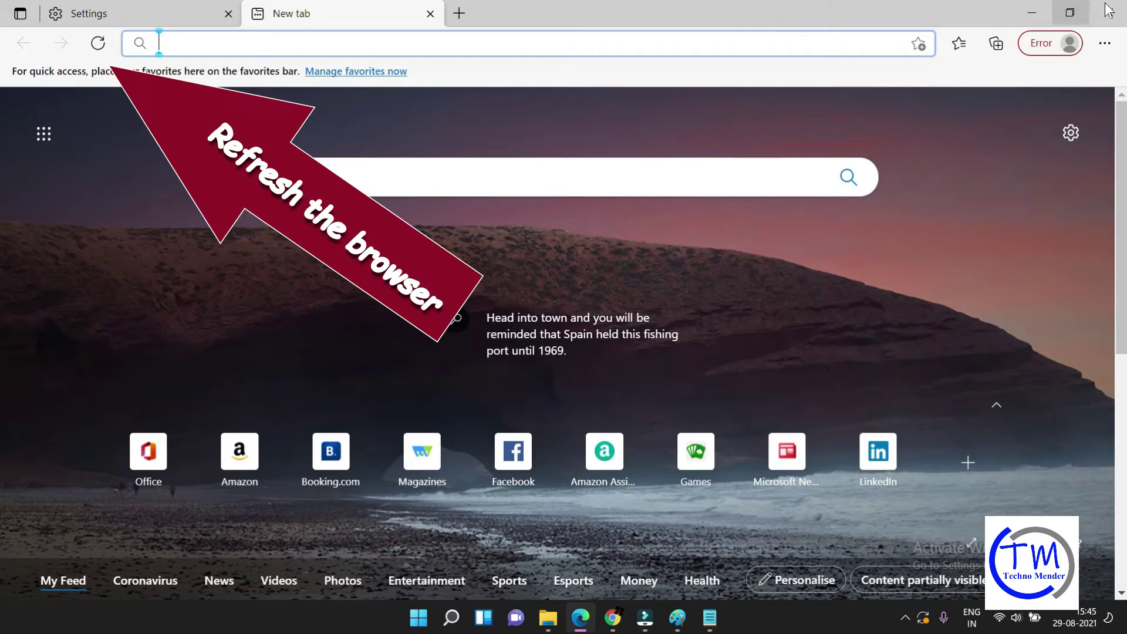
click(1111, 13)
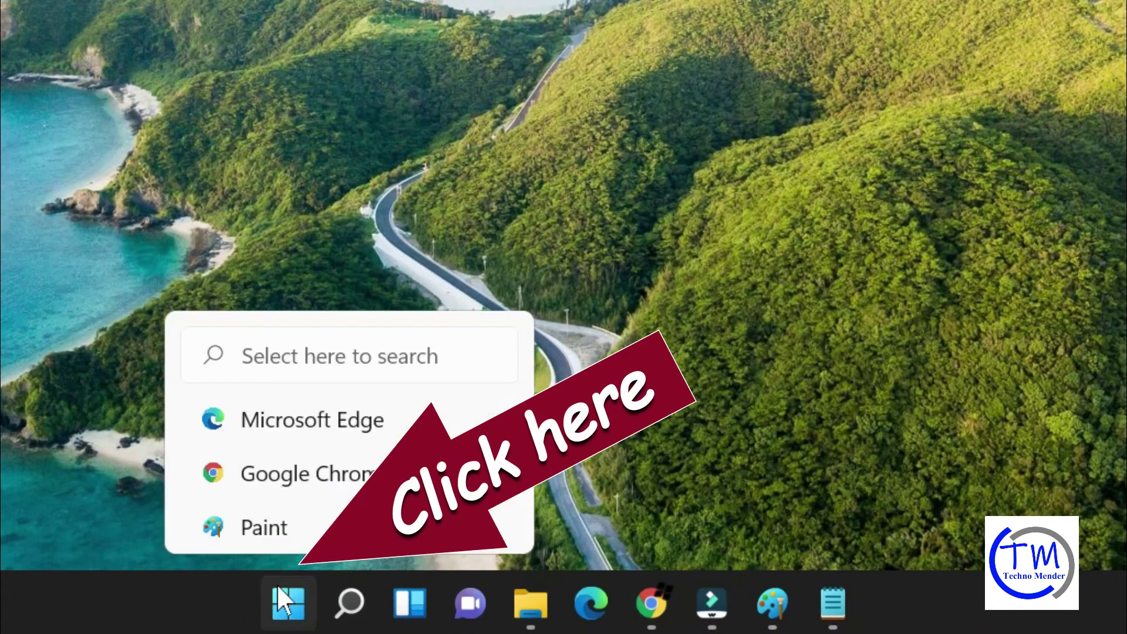
Step: Search Windows for "control Panel" and open Control Panel
click(280, 600)
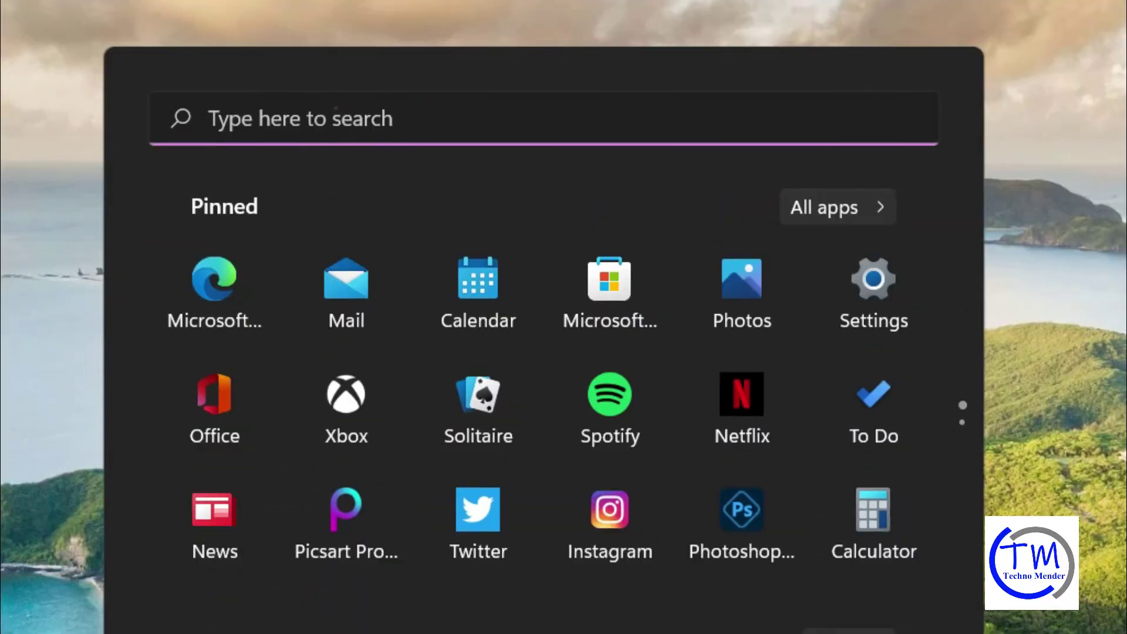
click(338, 112)
text(control Panel)
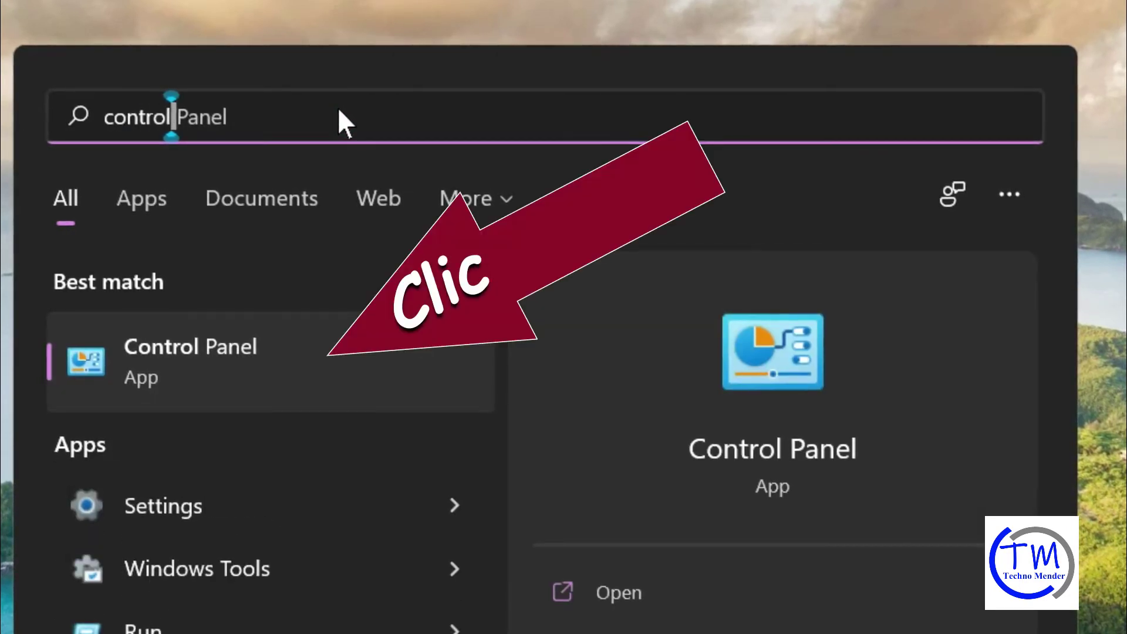
click(303, 107)
click(212, 361)
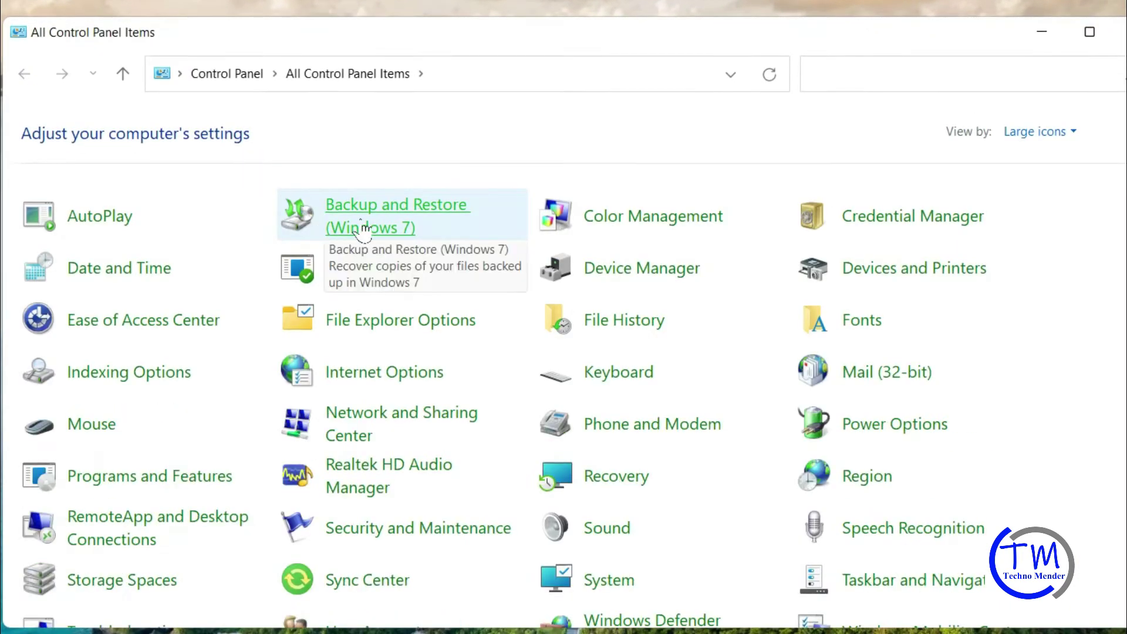
Step: Switch Control Panel to Category view and, in Programs and Features, bring up the Uninstall option for Google Chrome and select Microsoft Edge
click(1044, 136)
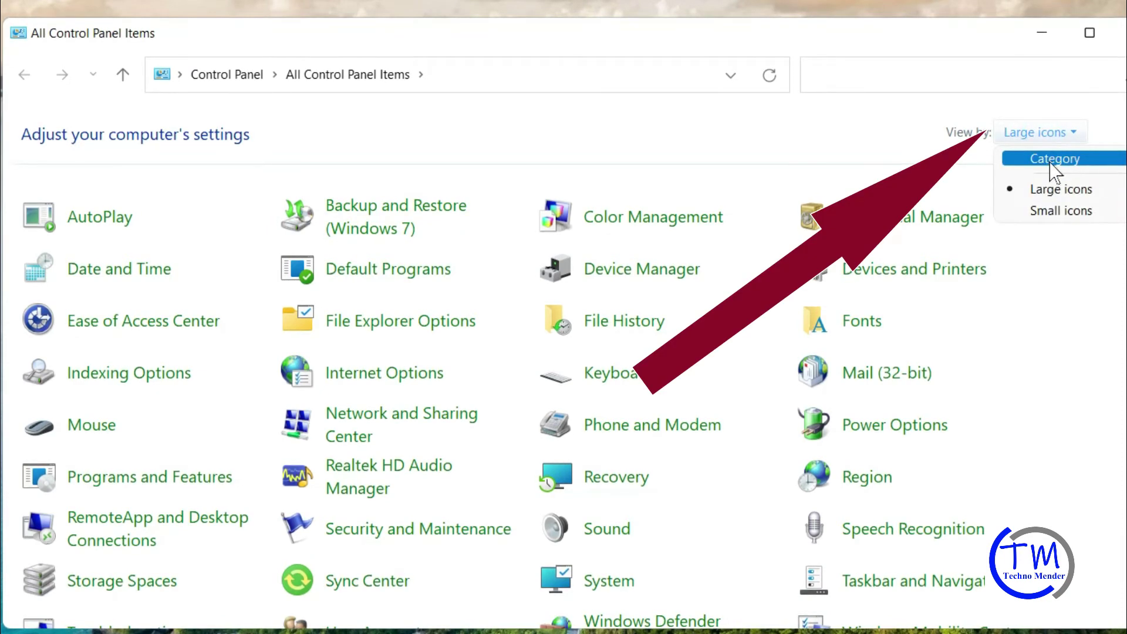
click(1054, 160)
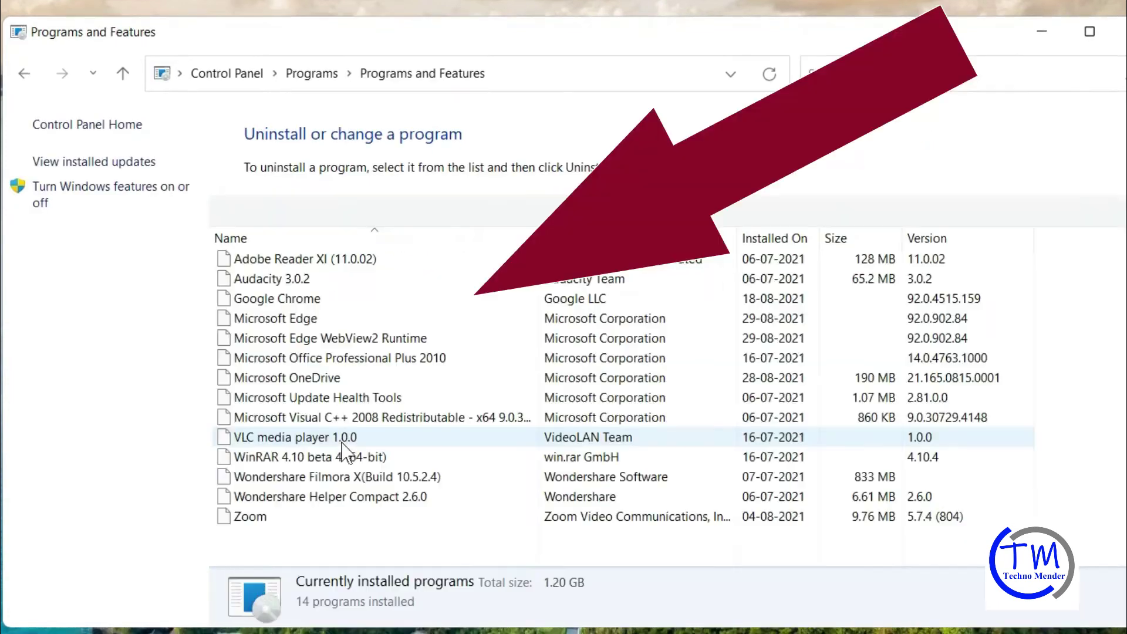
click(306, 304)
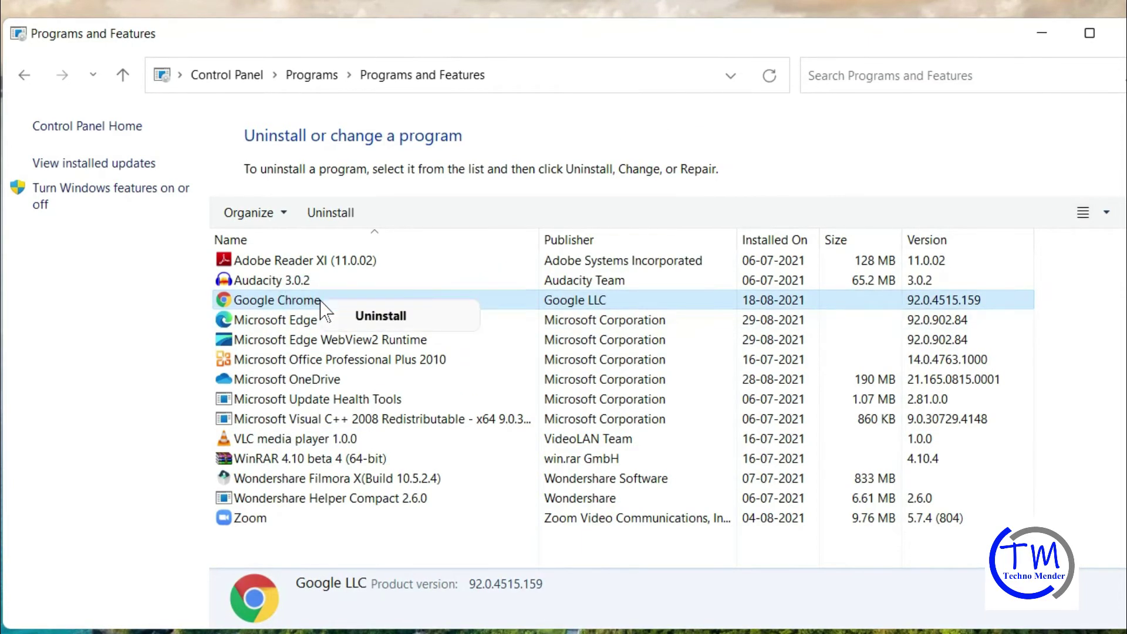
click(300, 321)
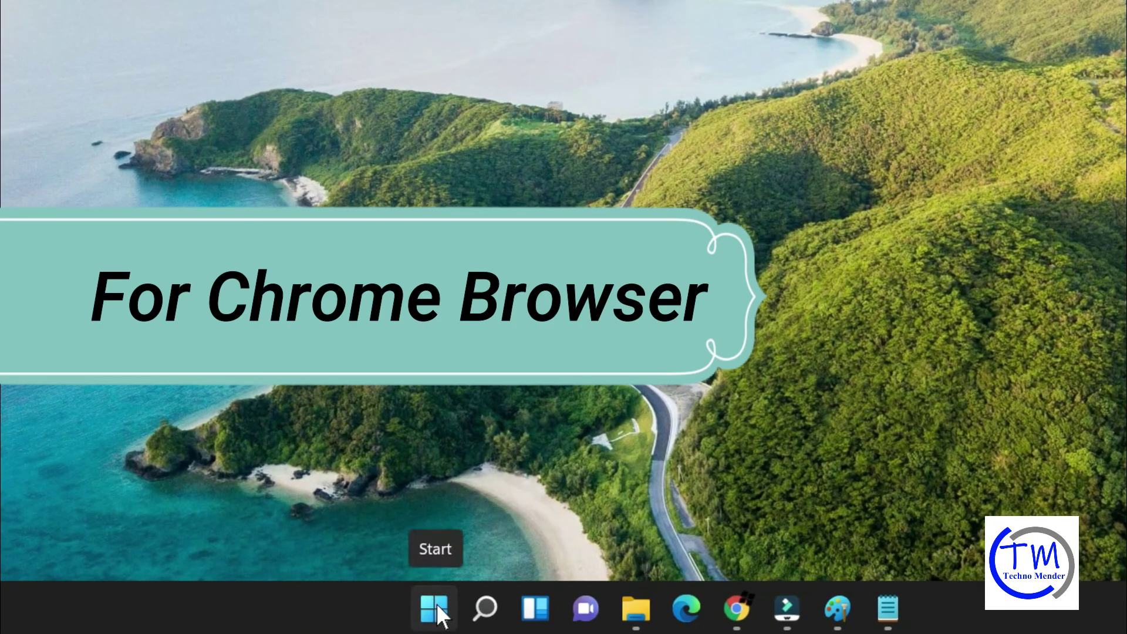
Step: Find Google Chrome by searching for "chrome" from Start and launch the browser again
click(436, 604)
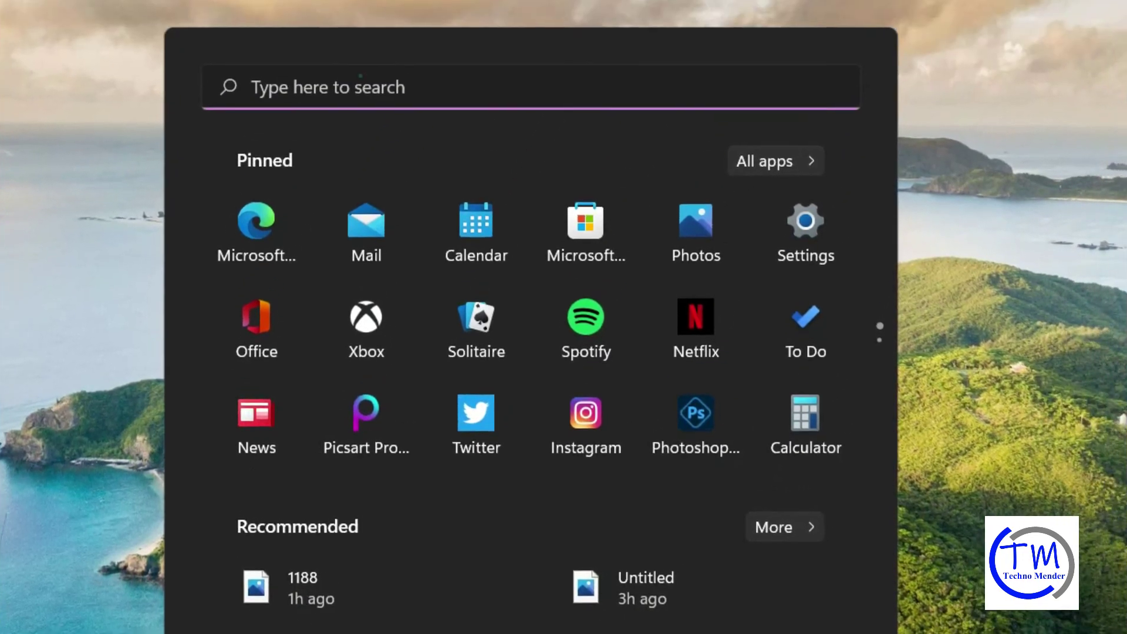
click(359, 79)
text(chrome)
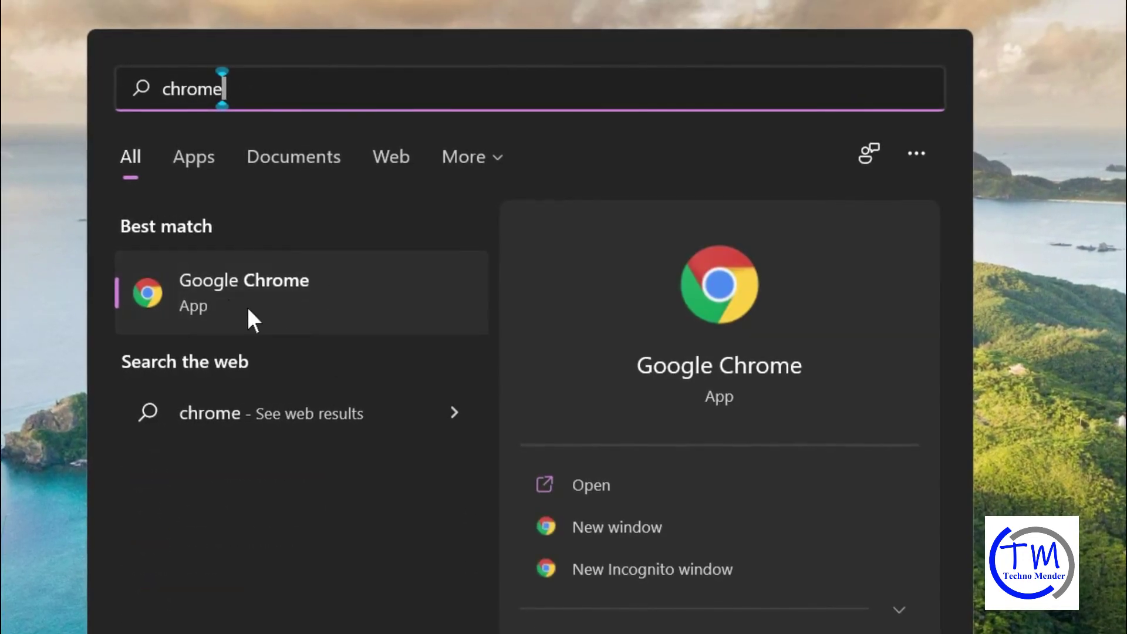
click(253, 290)
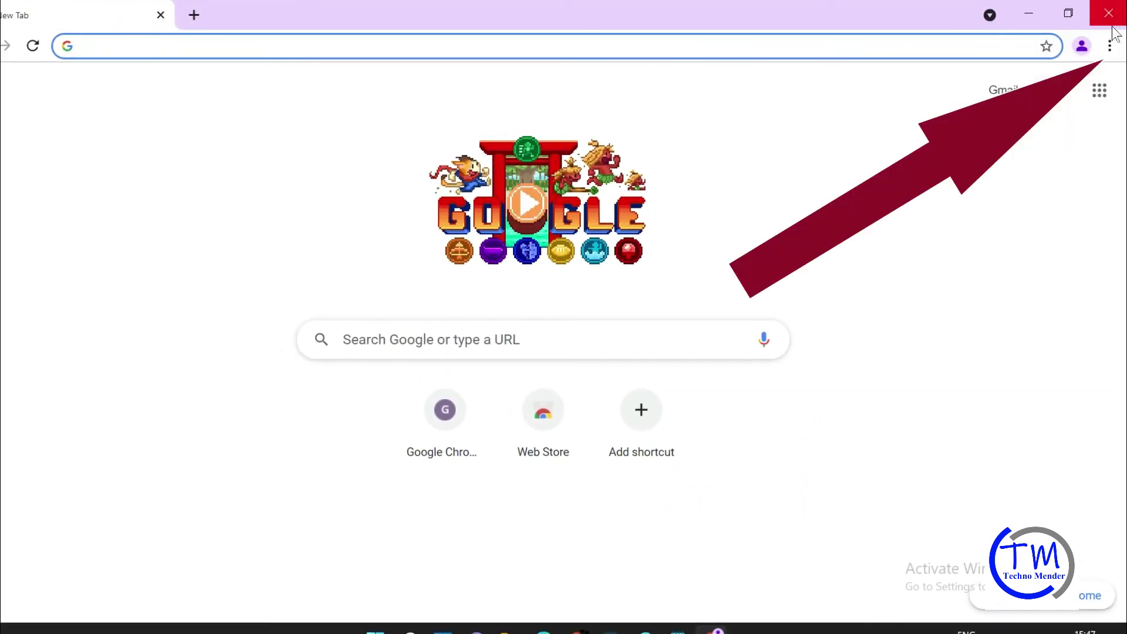
Step: Open the Extensions management page in Google Chrome
click(1113, 48)
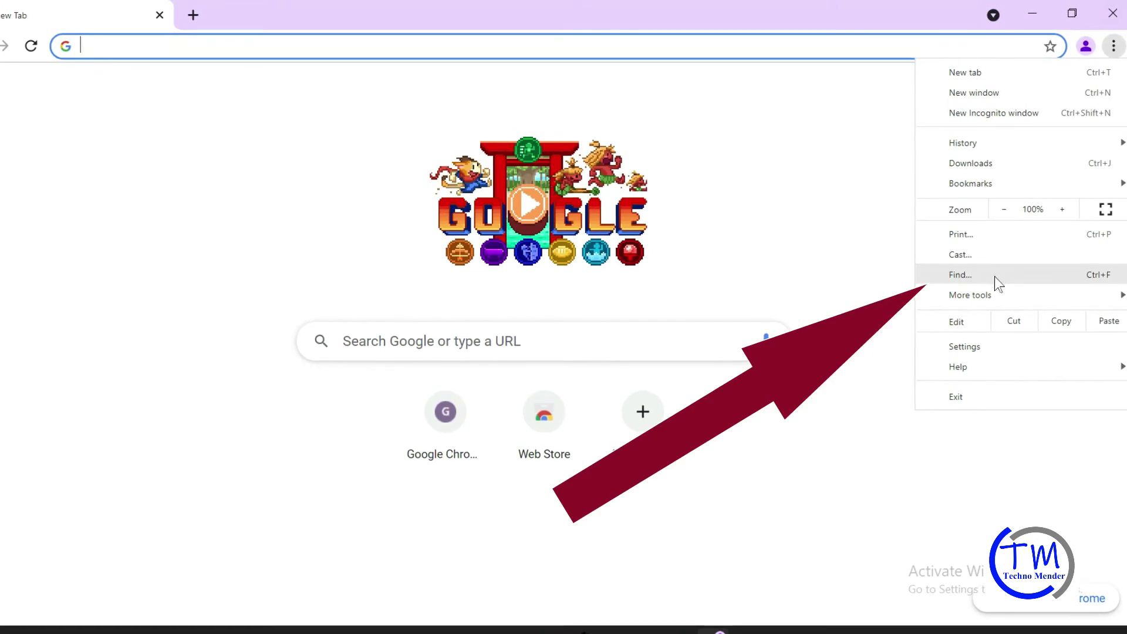
mouse_move(989, 290)
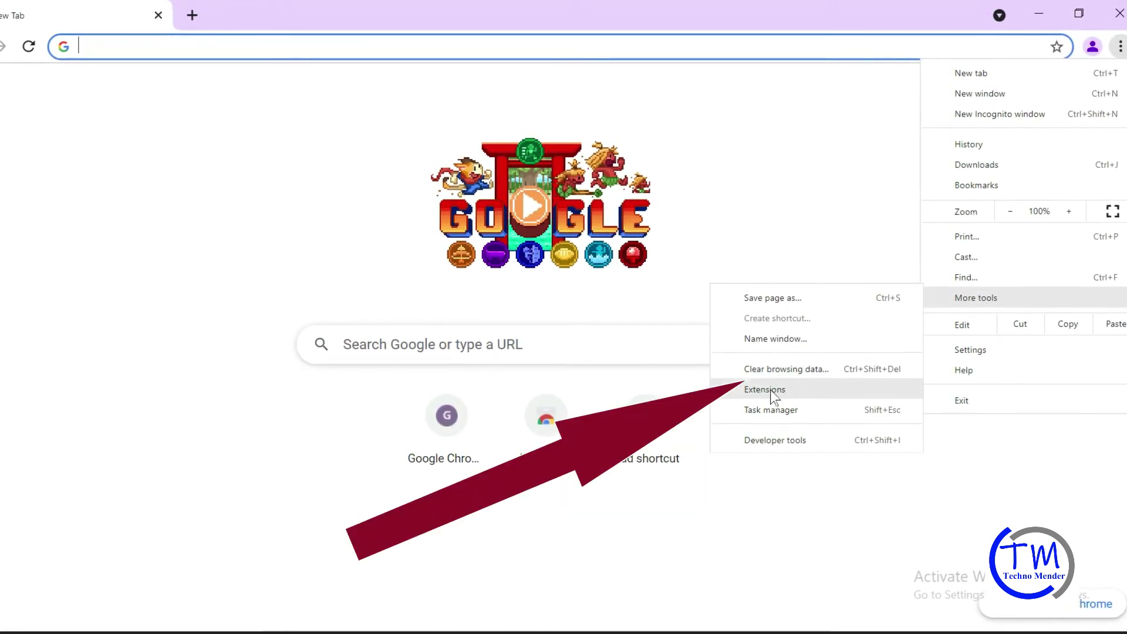
click(771, 389)
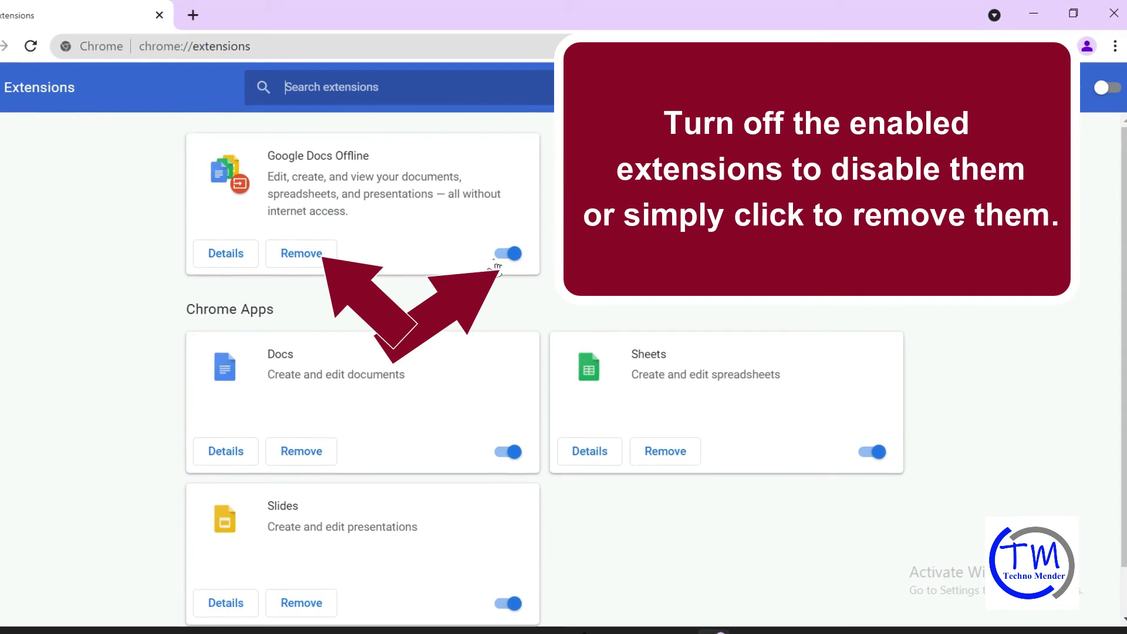
Step: Turn off the Google Docs Offline extension and the Docs, Sheets and Slides apps, and close Google Chrome
click(509, 453)
click(867, 457)
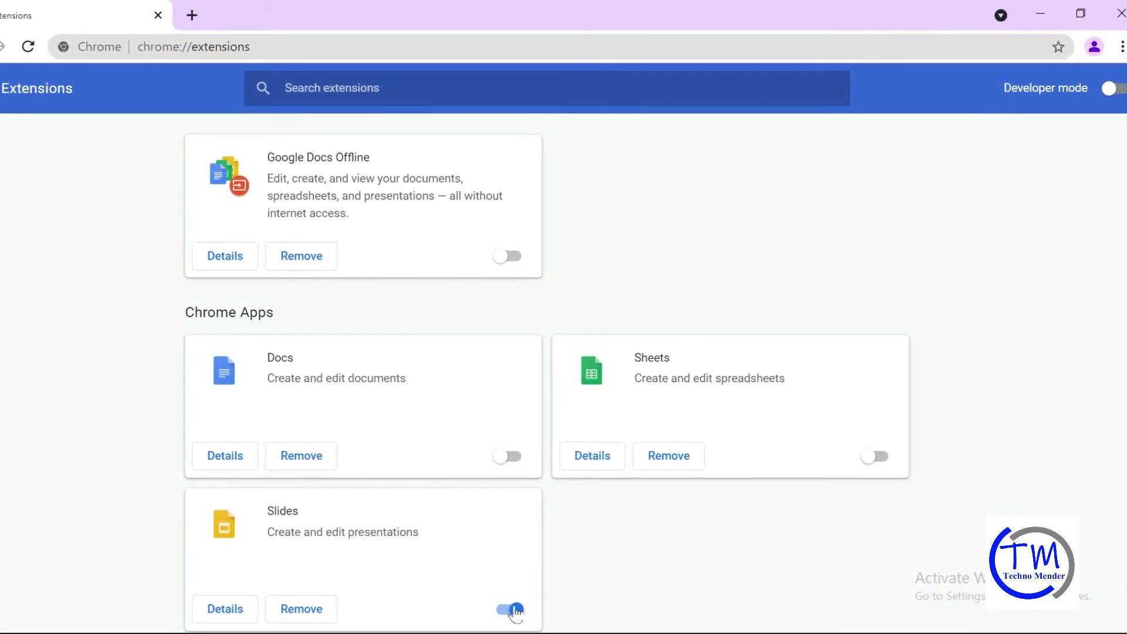
scroll(1106, 281, down, 1)
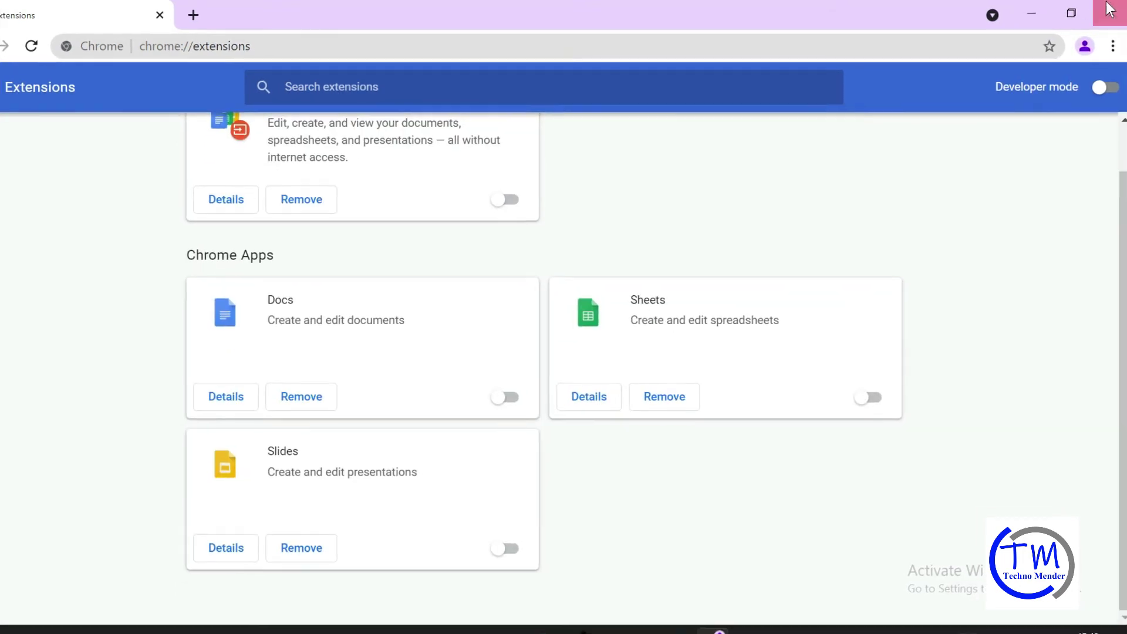
click(1121, 13)
Step: Launch Microsoft Edge by searching Windows for "edge" and open its Extensions page
click(433, 608)
text(edge)
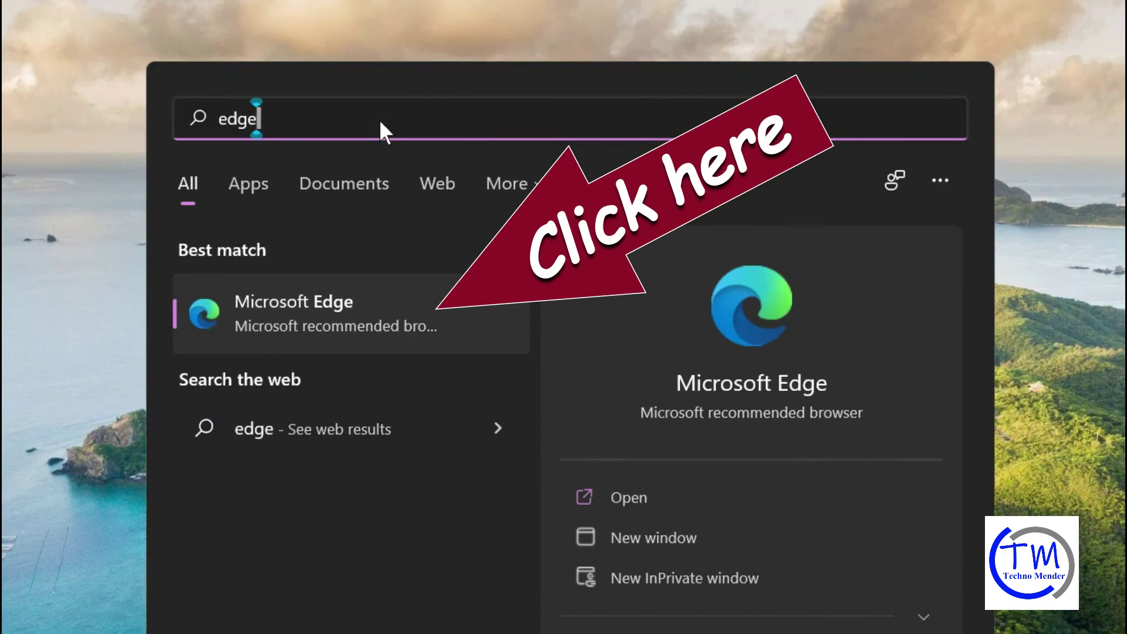
click(376, 303)
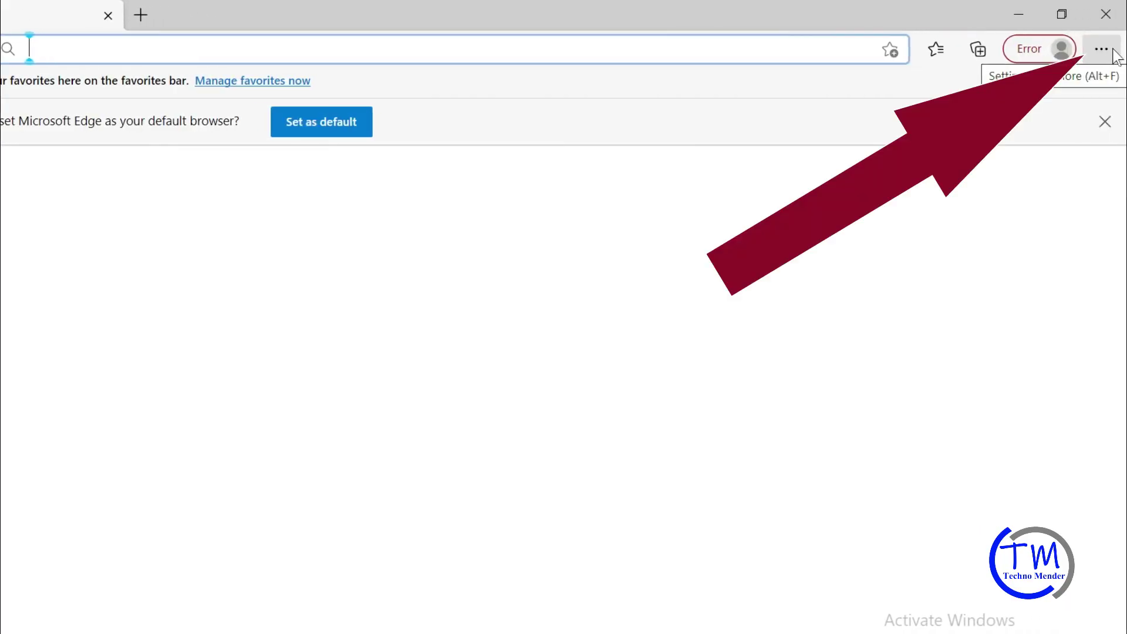
click(1102, 49)
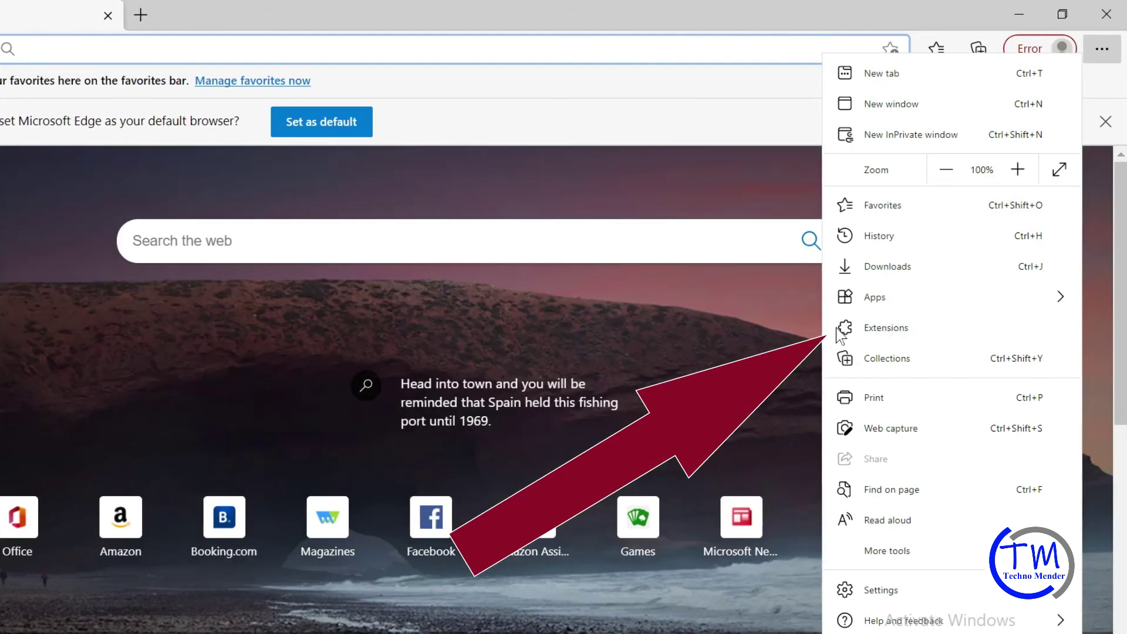
click(901, 326)
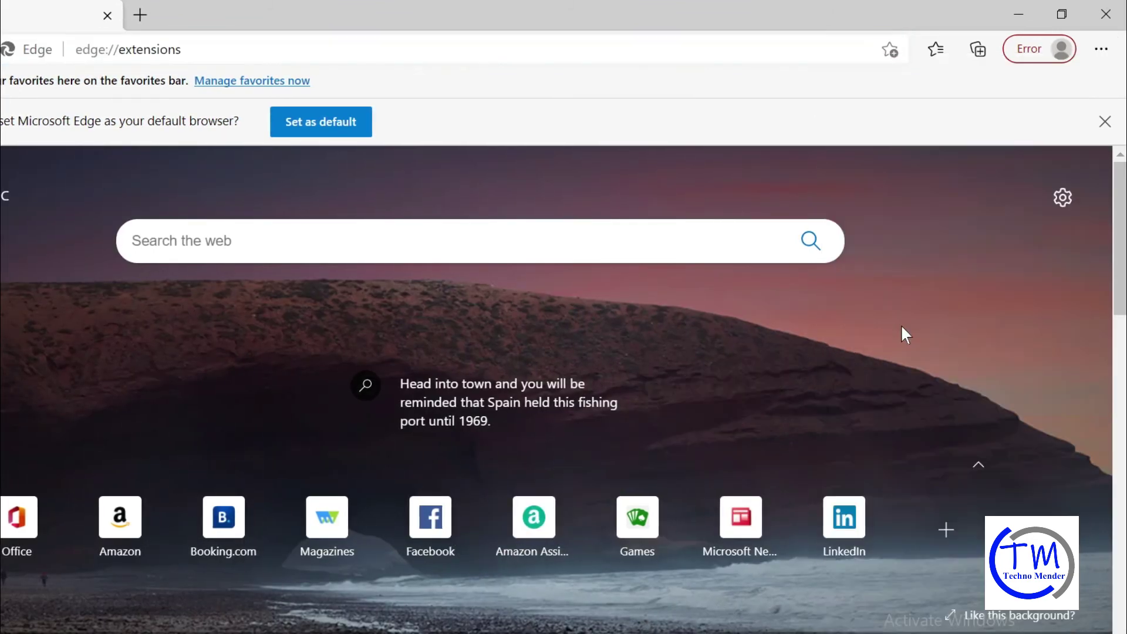